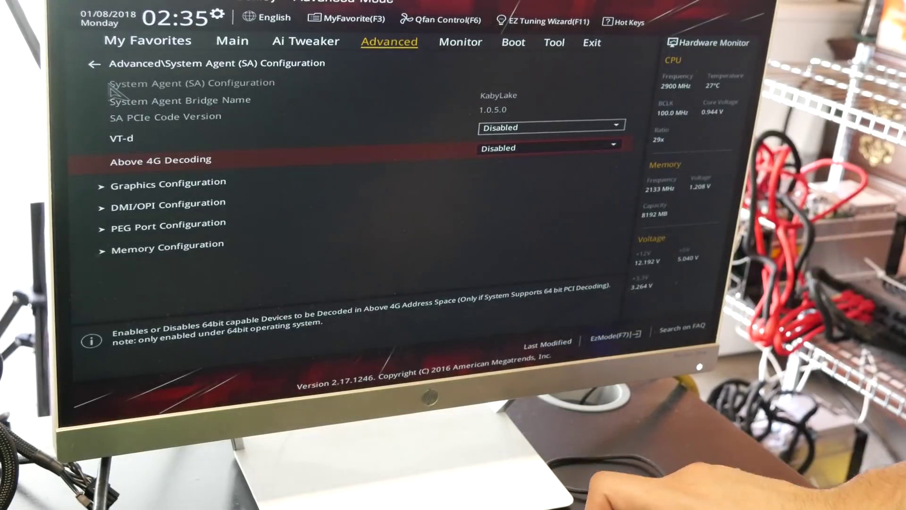
- Enable Above 4G Decoding in the BIOS System Agent (SA) Configuration
key(Return)
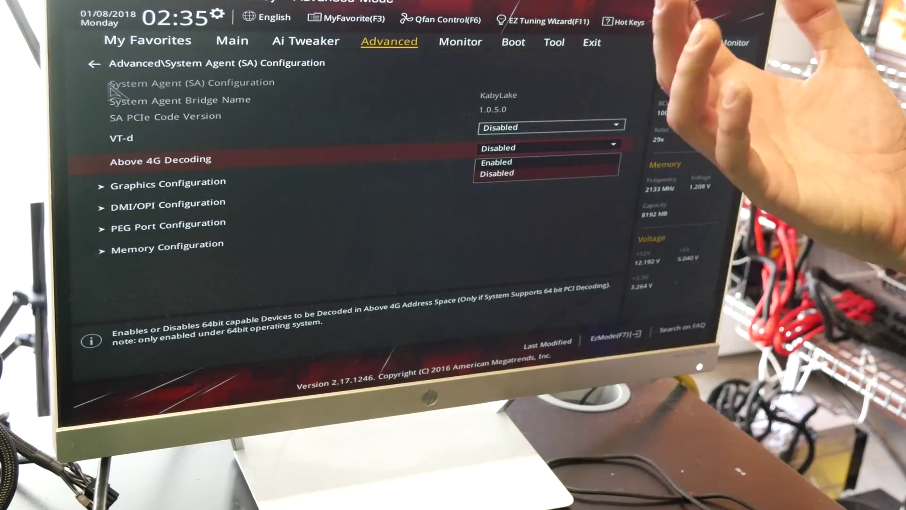
key(Up)
key(Return)
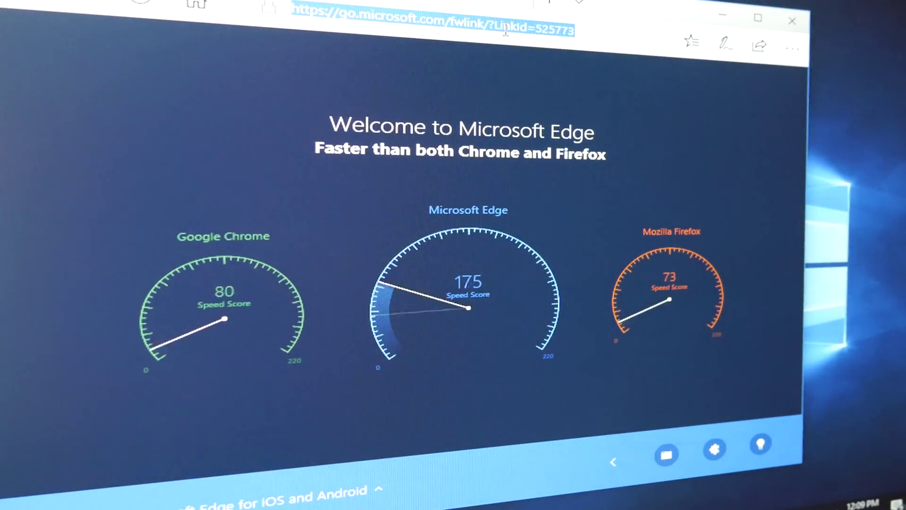
- Open google.com in Microsoft Edge and search for nvidia drivers
text(google.co)
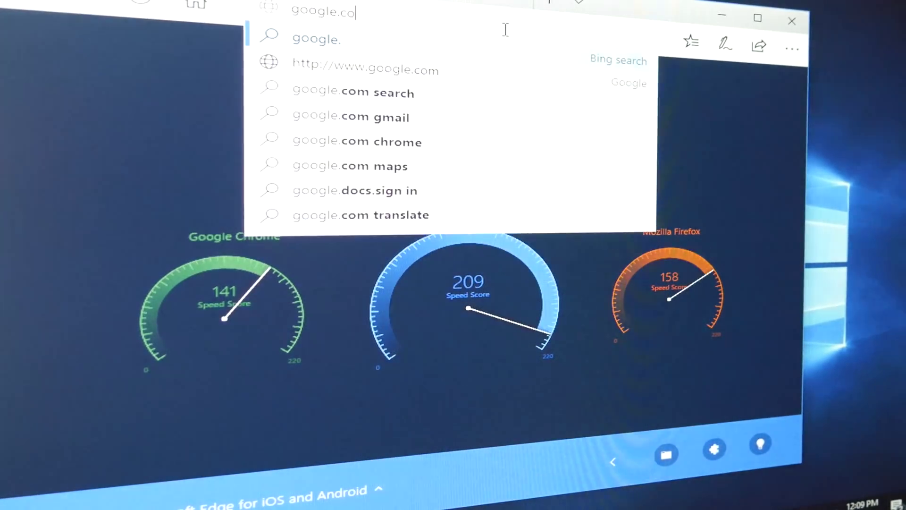
text(m)
key(Return)
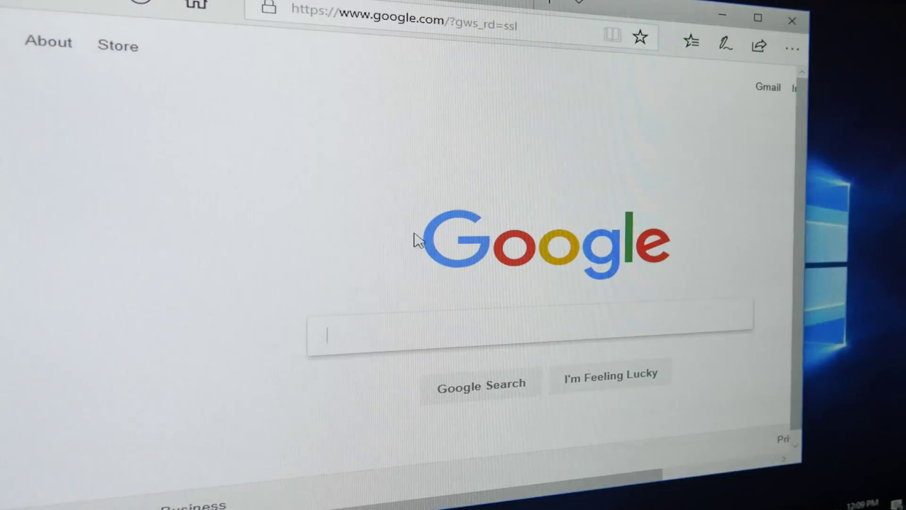
text(nvidia )
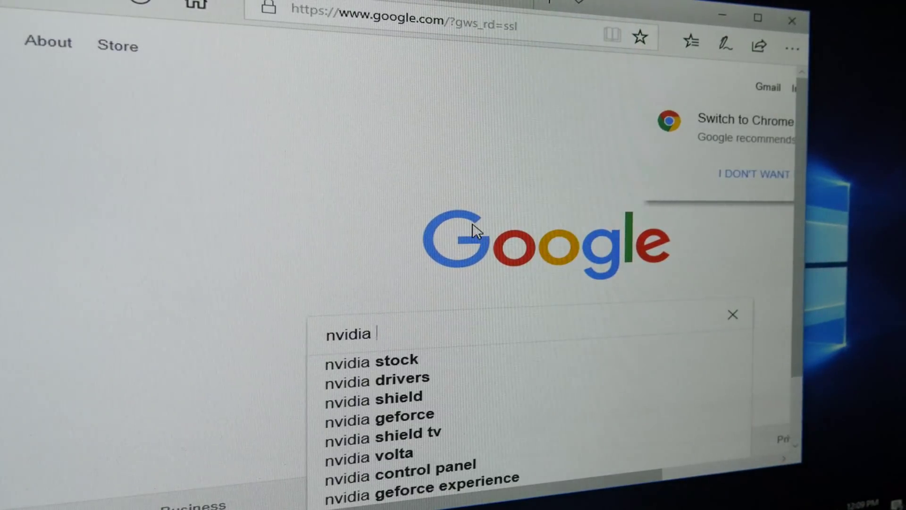
text(drivers)
key(Return)
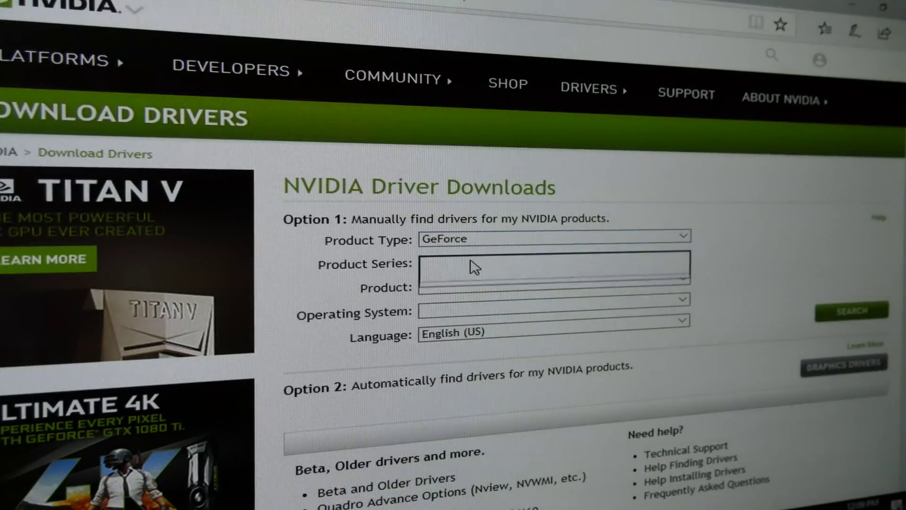
- Look up the NVIDIA driver for the GeForce 10 Series product GeForce GTX 1080 Ti
click(472, 263)
click(509, 215)
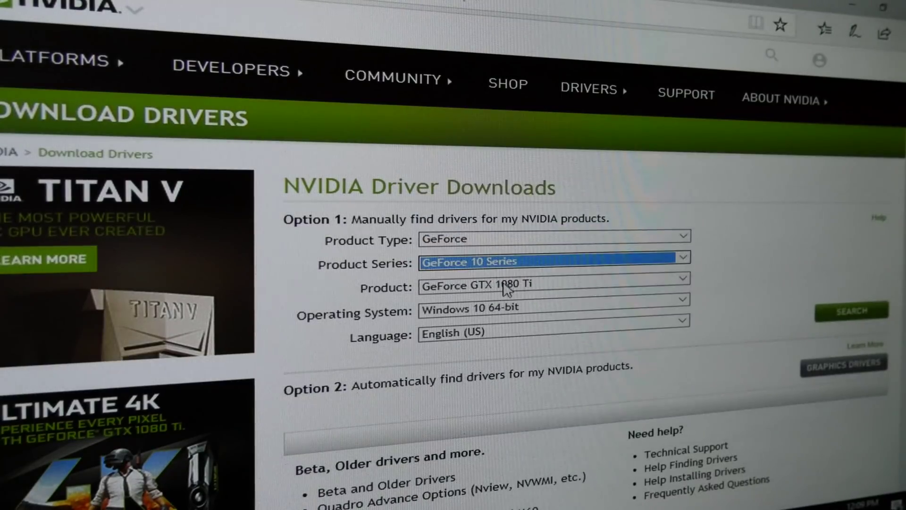
click(517, 288)
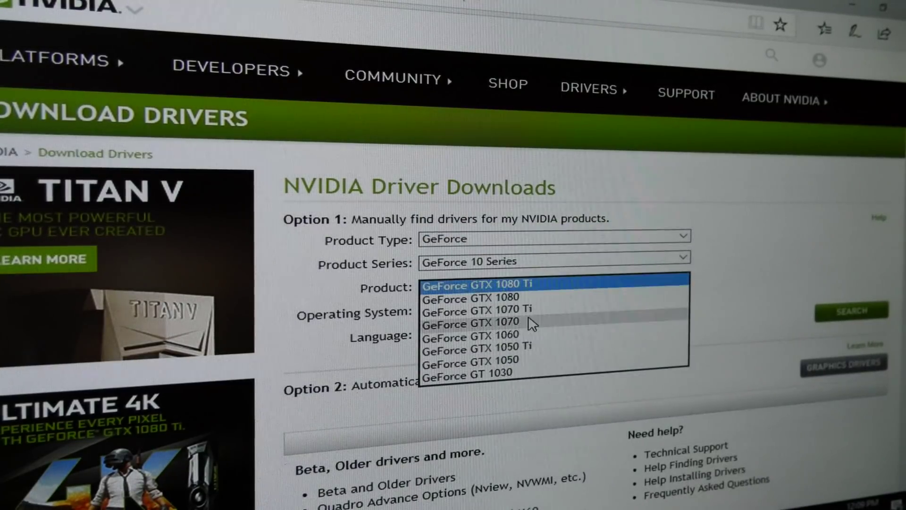
click(535, 285)
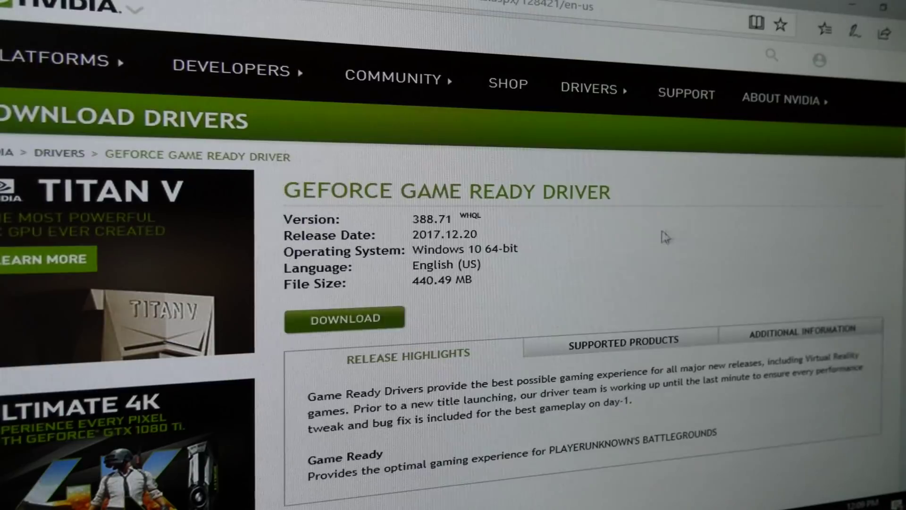
- Download the GeForce Game Ready Driver, agree to the license terms and run the installer
click(372, 322)
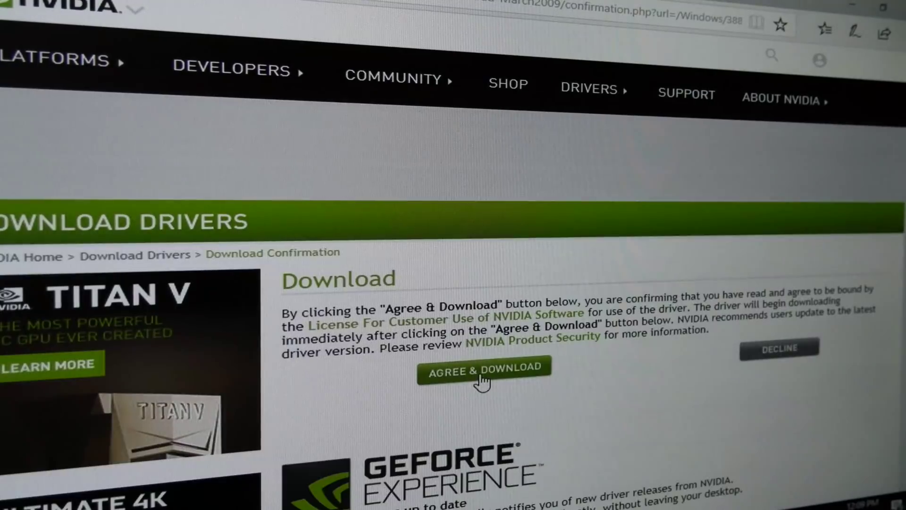
click(504, 370)
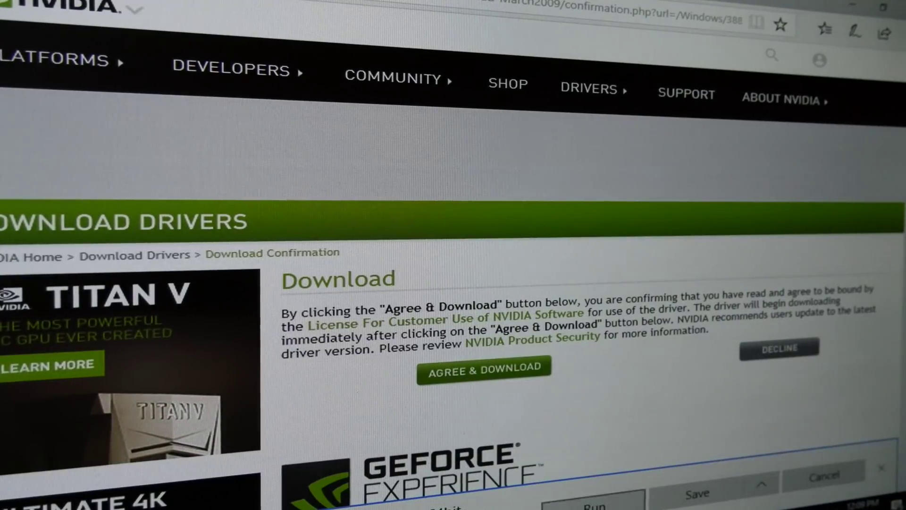
click(595, 504)
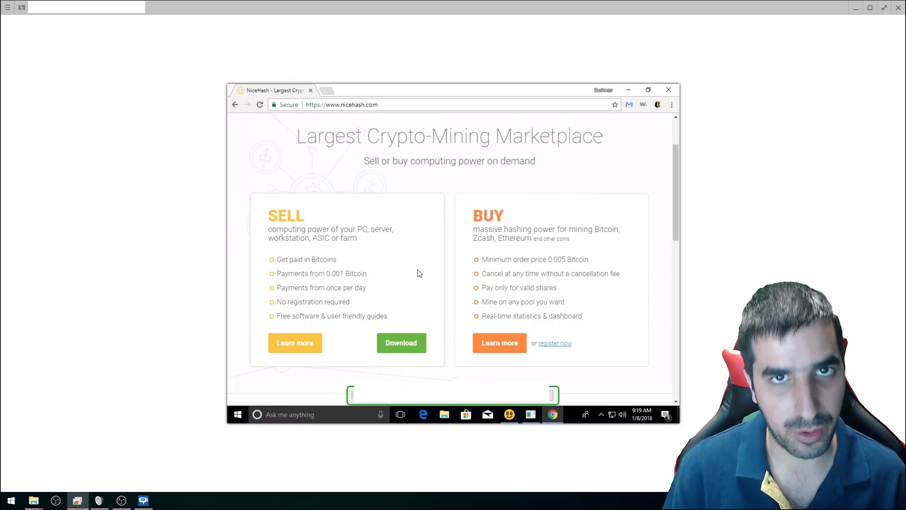
- Look over the options for selling and buying computing power on the NiceHash home page
click(509, 414)
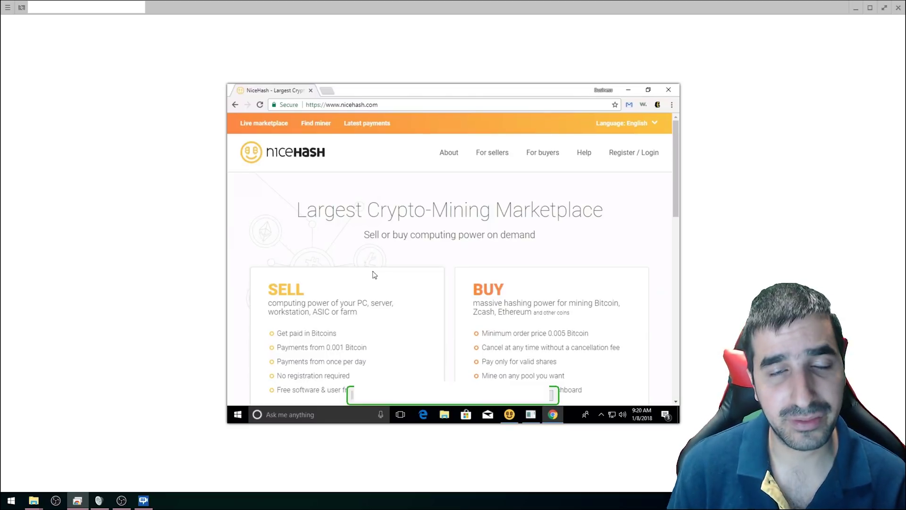
scroll(408, 262, down, 2)
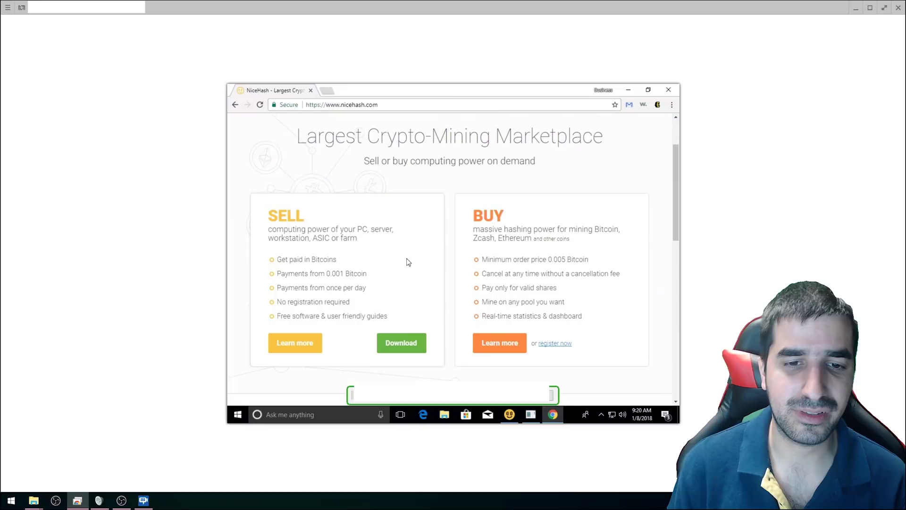
scroll(400, 258, down, 2)
scroll(401, 257, up, 1)
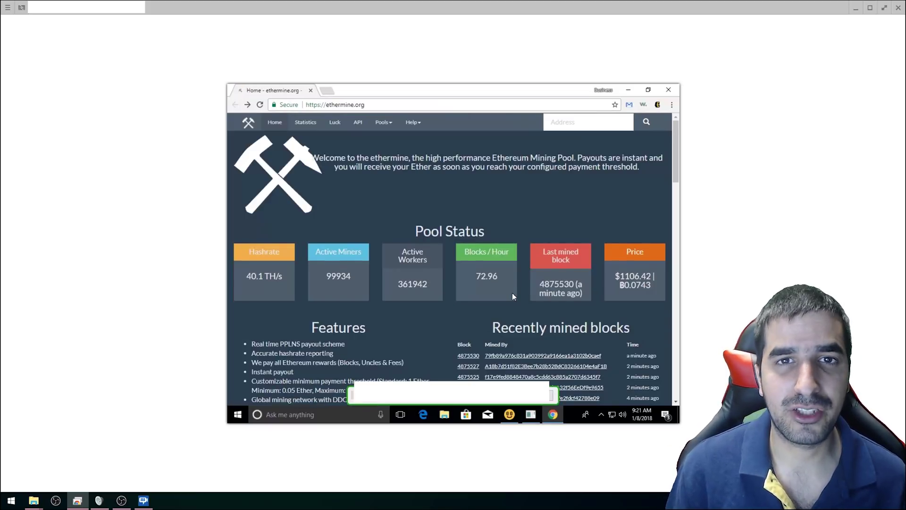
- From the ethermine.org connection instructions, download the Windows build ethminer-dbg-0.13.0rc4-Windows.zip to the Desktop
scroll(434, 230, down, 10)
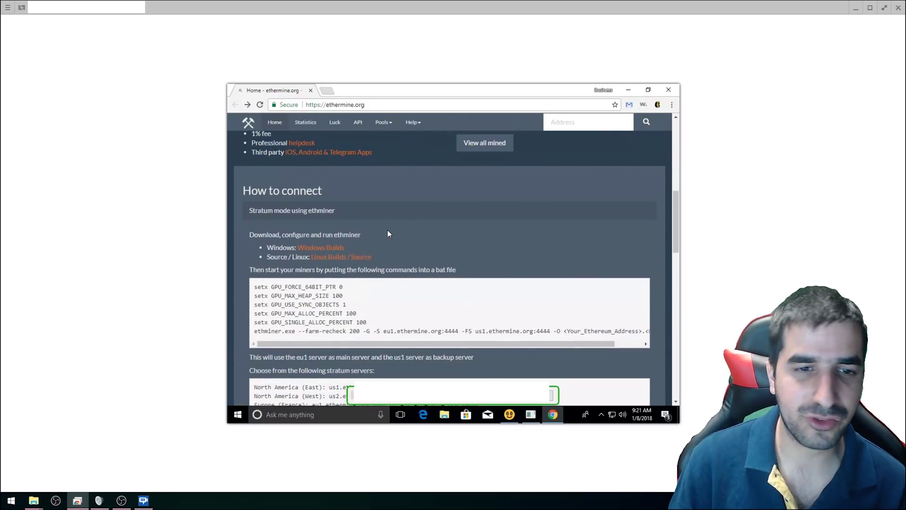
click(328, 248)
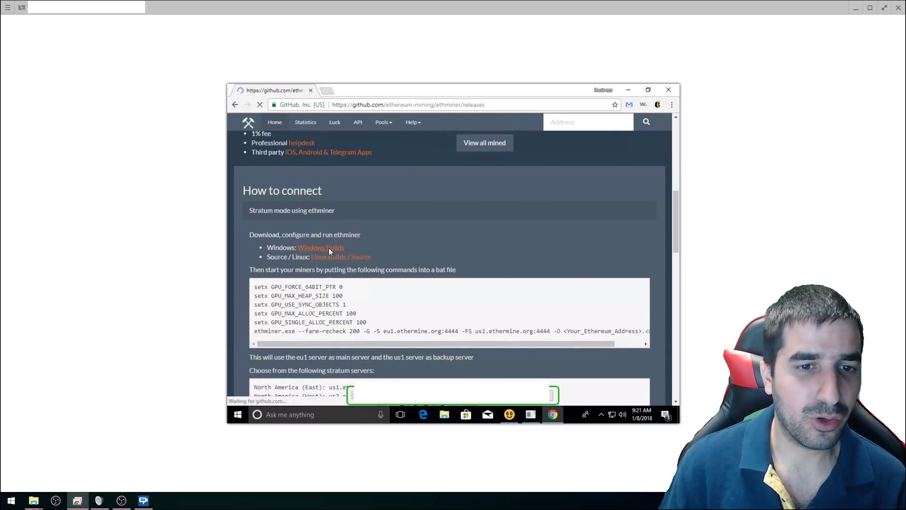
scroll(469, 281, down, 1)
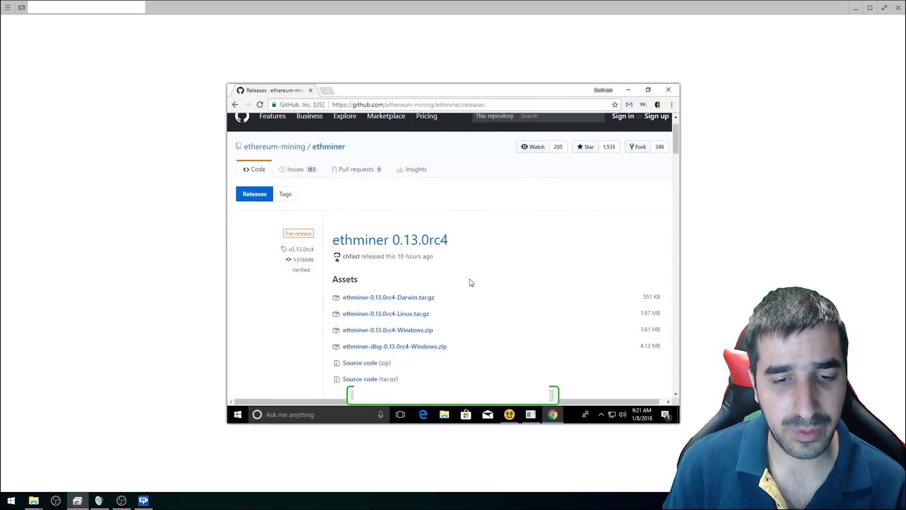
click(428, 348)
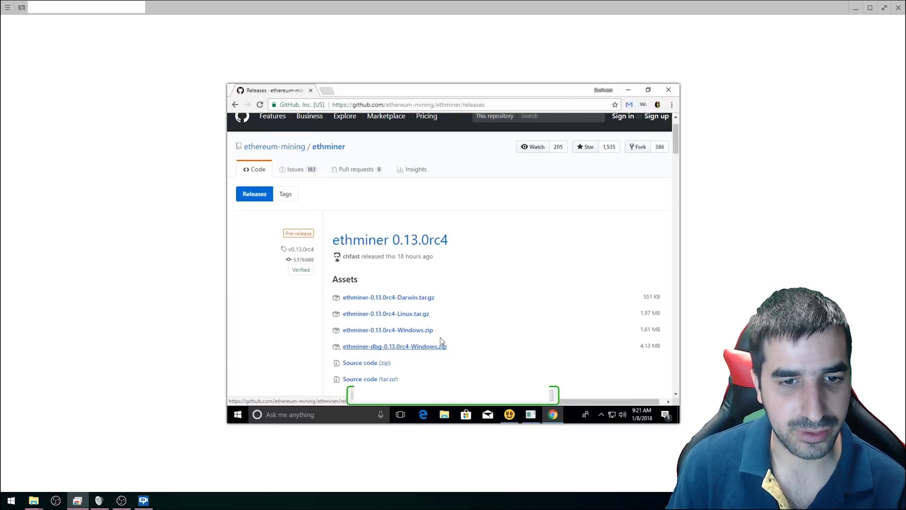
click(264, 150)
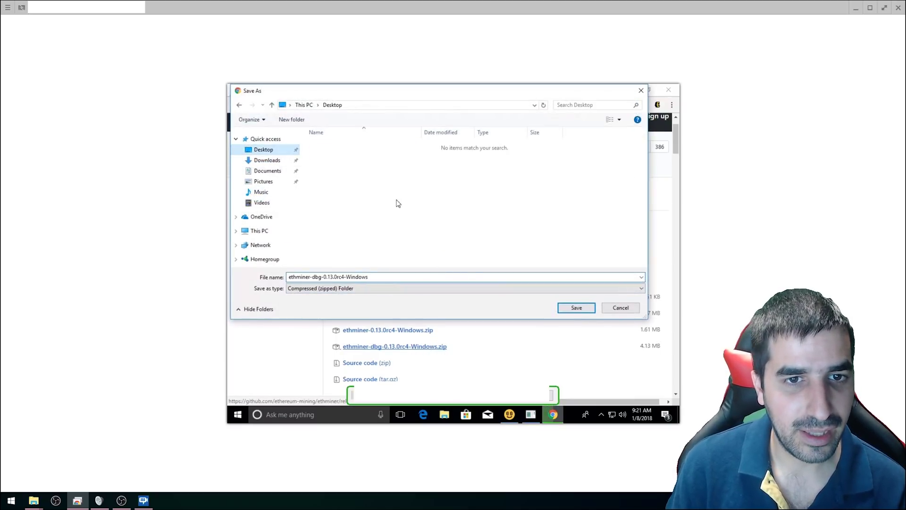
click(576, 308)
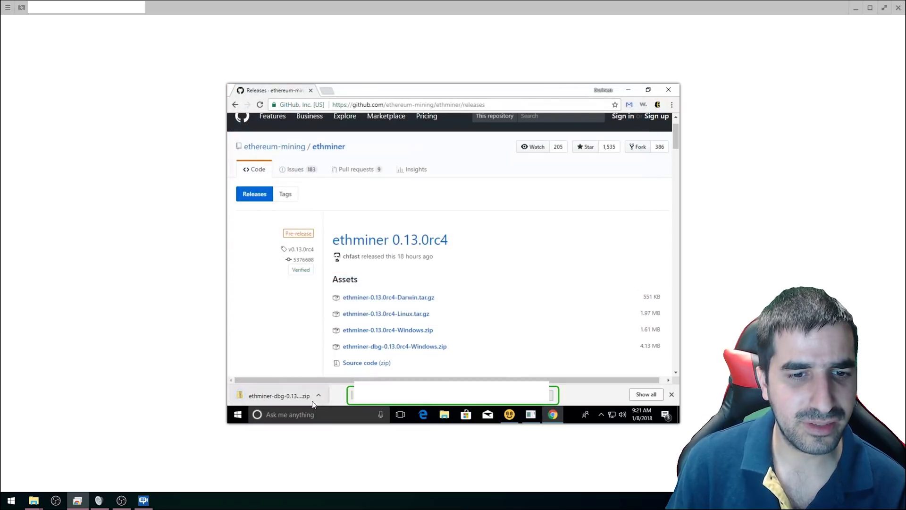
- Extract the downloaded ethminer zip into its own Desktop folder and open the extracted bin folder
click(318, 395)
click(344, 365)
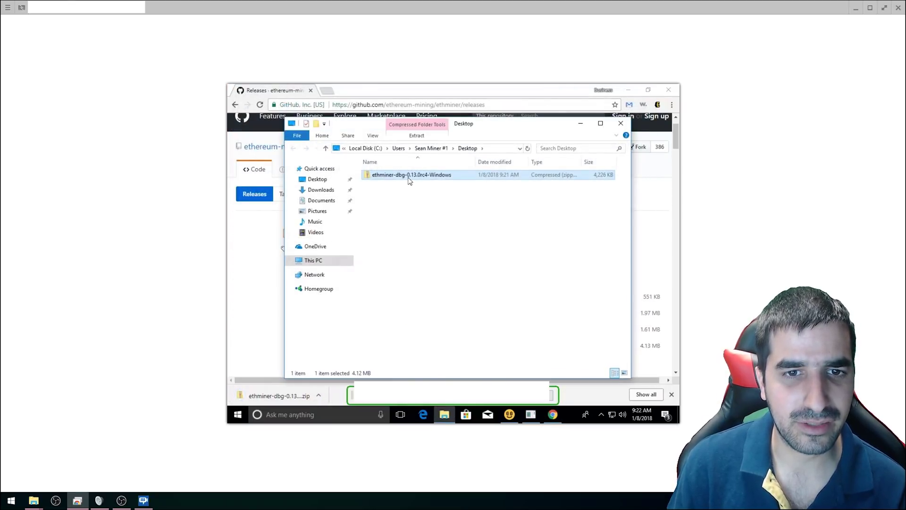
right_click(410, 176)
click(476, 209)
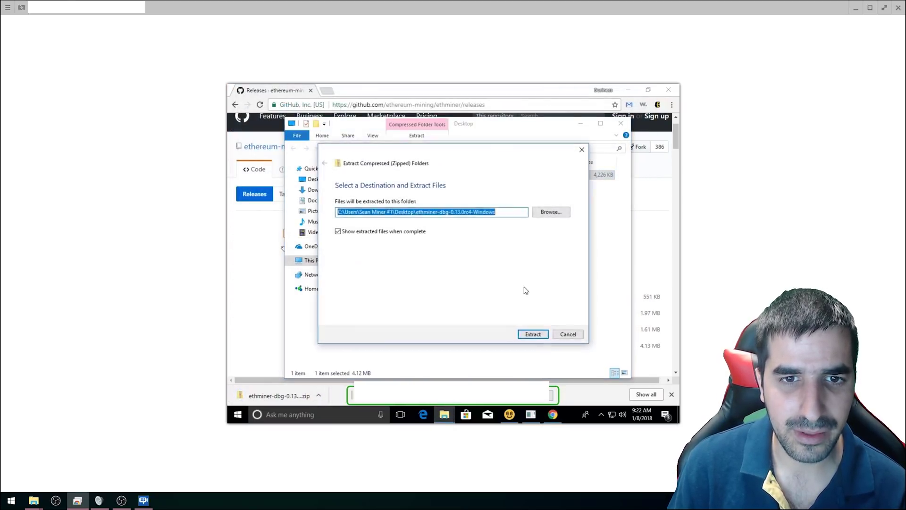
double_click(400, 189)
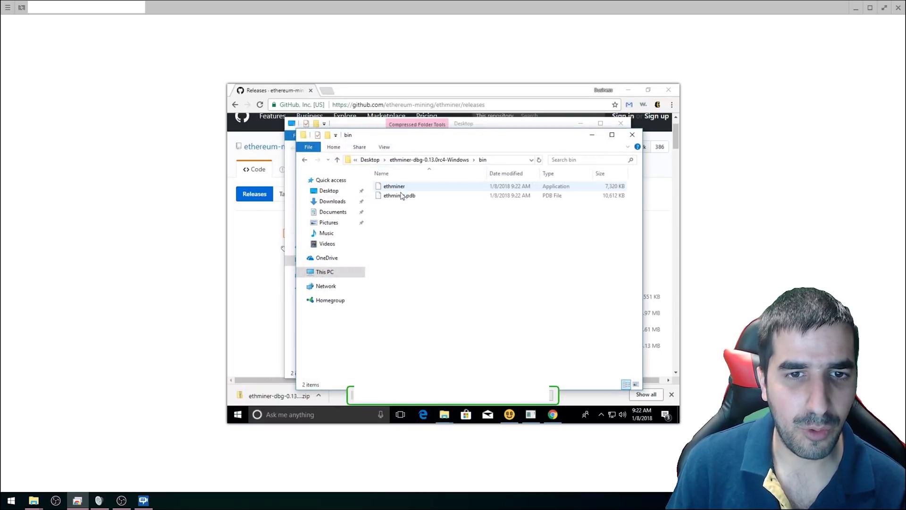
- Create a new text document in the bin folder beside the ethminer application
right_click(404, 268)
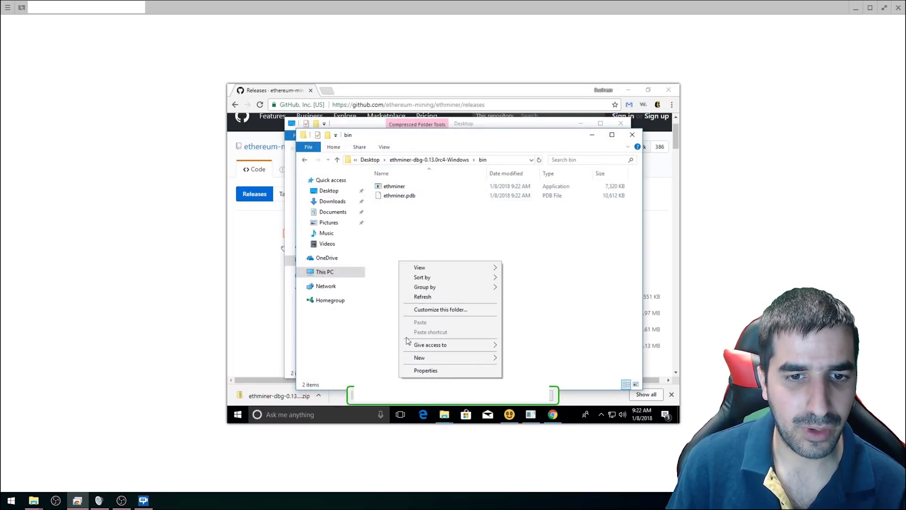
mouse_move(458, 357)
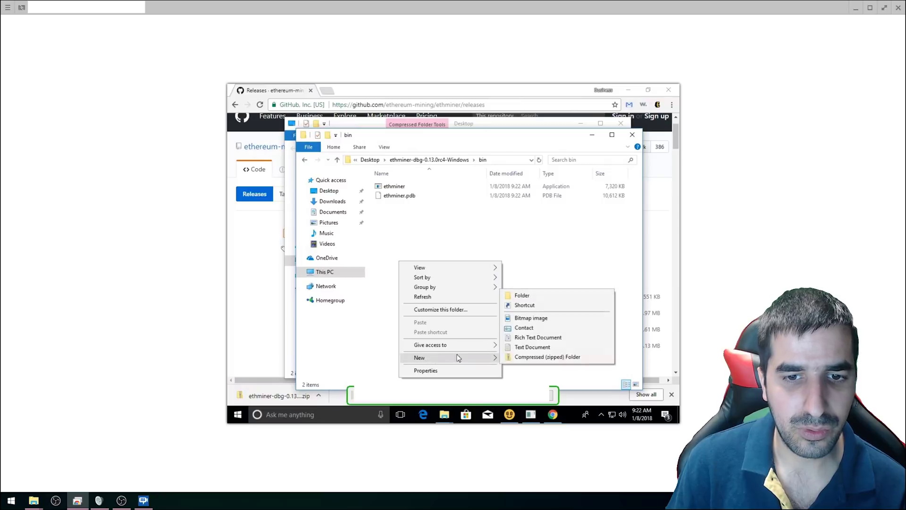
click(538, 347)
- Return to ethermine.org in Chrome and copy the full block of bat file commands for ethminer stratum mode
click(552, 415)
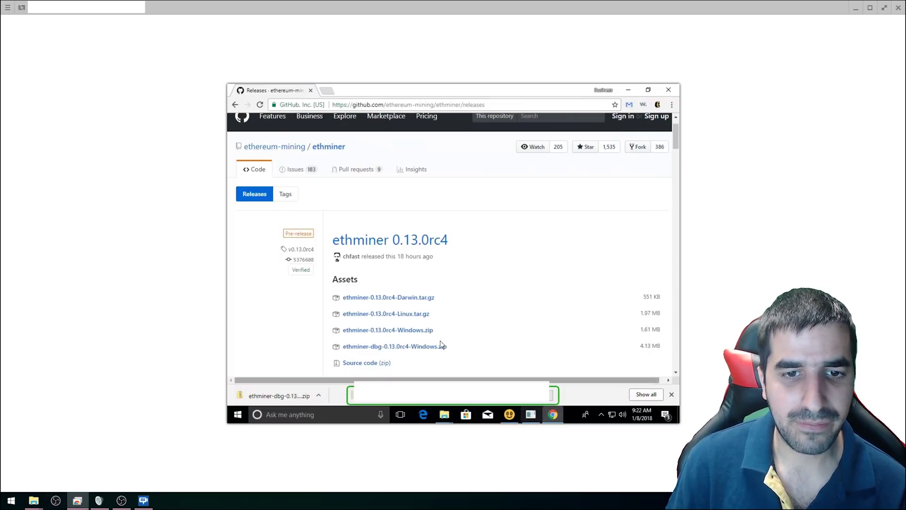
scroll(453, 236, down, 2)
click(235, 104)
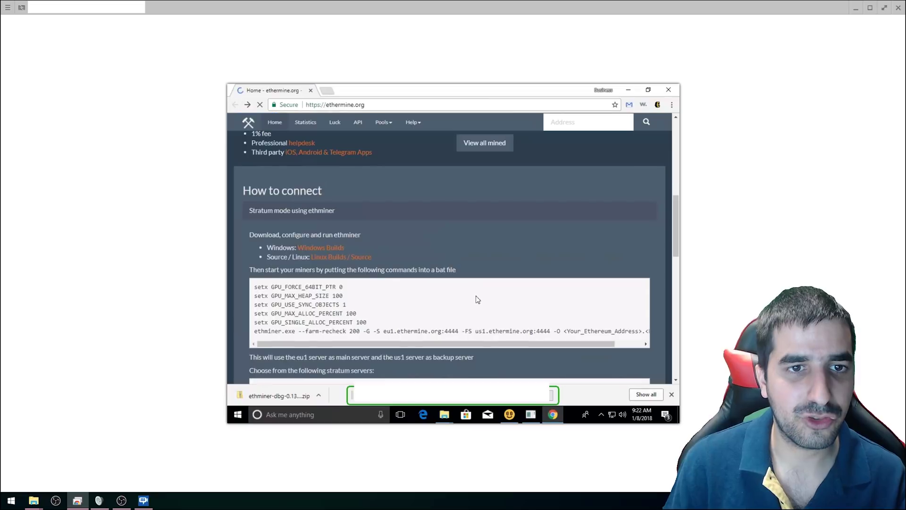
scroll(255, 250, down, 1)
drag(255, 251, 659, 296)
key(ctrl+c)
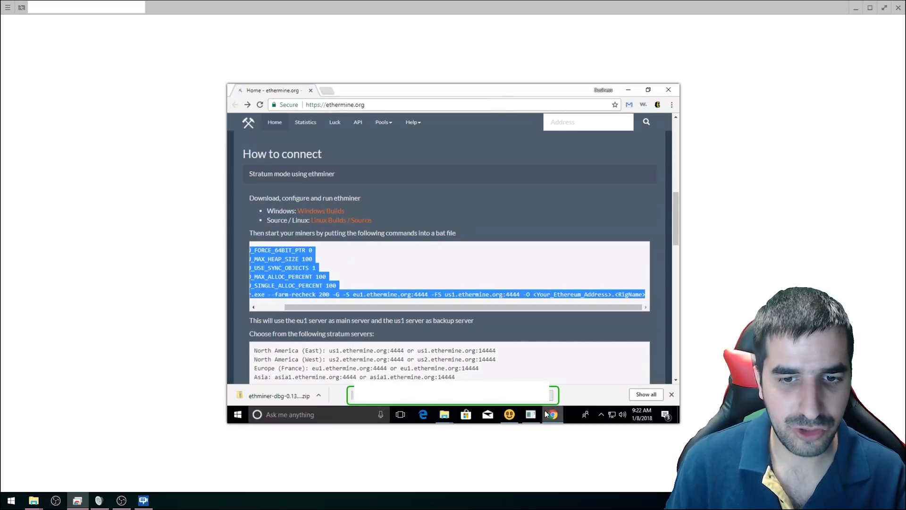
- Open New Text Document from the bin folder in Notepad and paste the copied miner commands
click(444, 415)
click(491, 360)
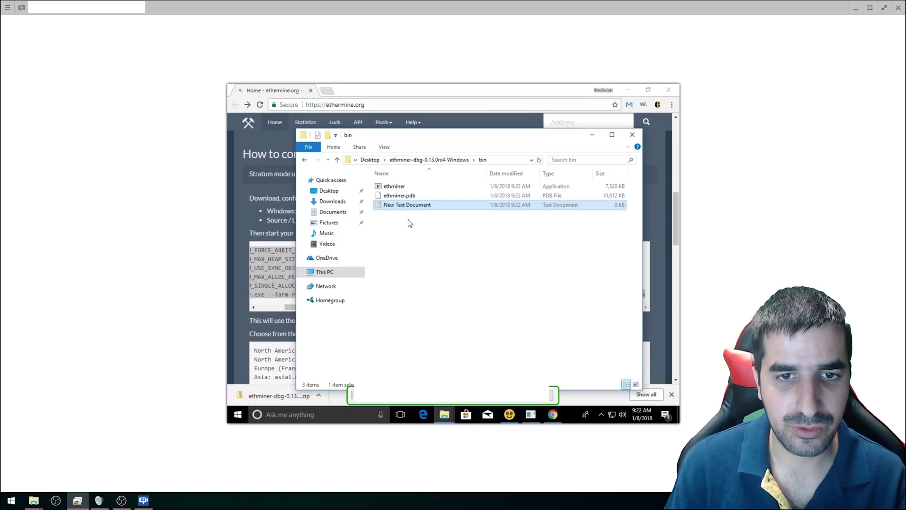
right_click(406, 205)
double_click(399, 205)
key(ctrl+v)
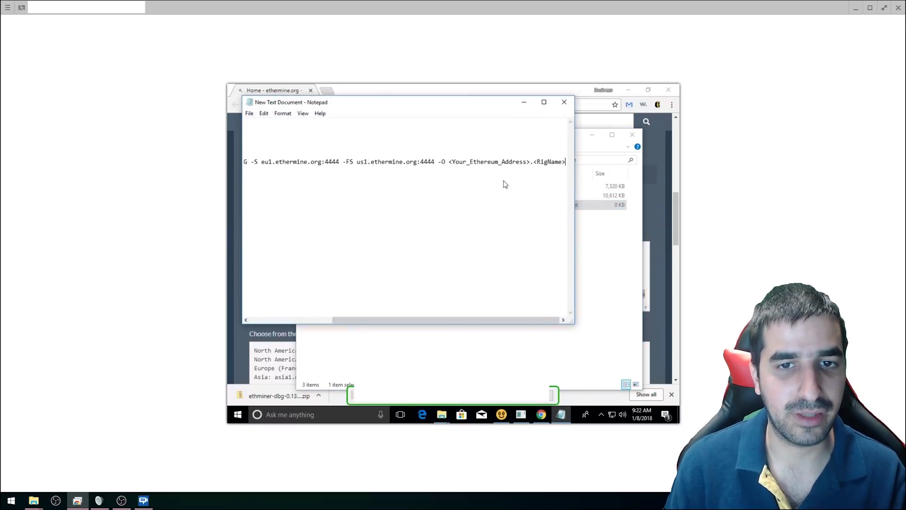
- Change the -G flag to -U in the ethminer.exe command line and save the file as ethminer.bat
drag(449, 163, 561, 164)
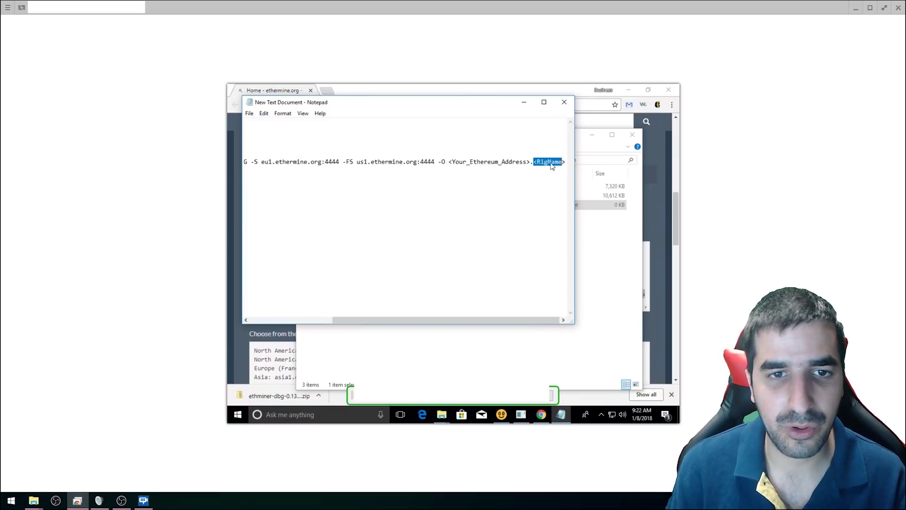
drag(473, 319, 391, 321)
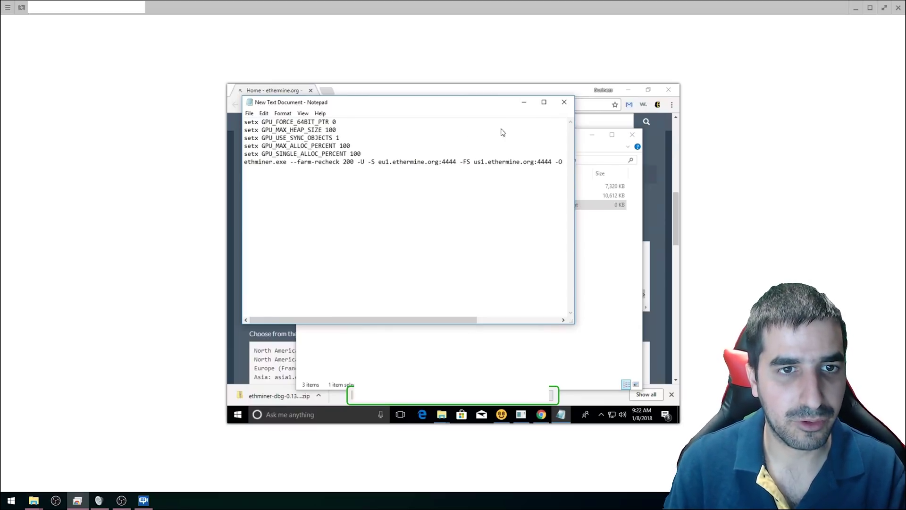
text(hminer.)
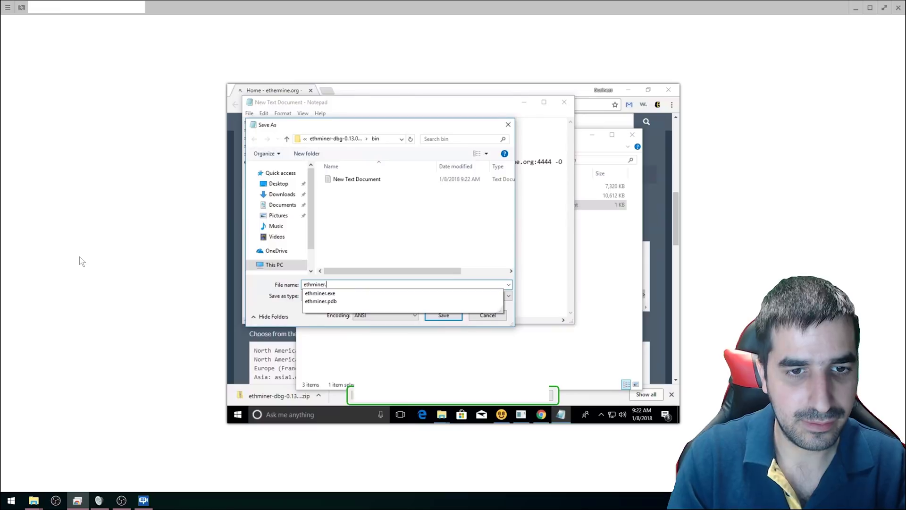
text(bat)
key(Return)
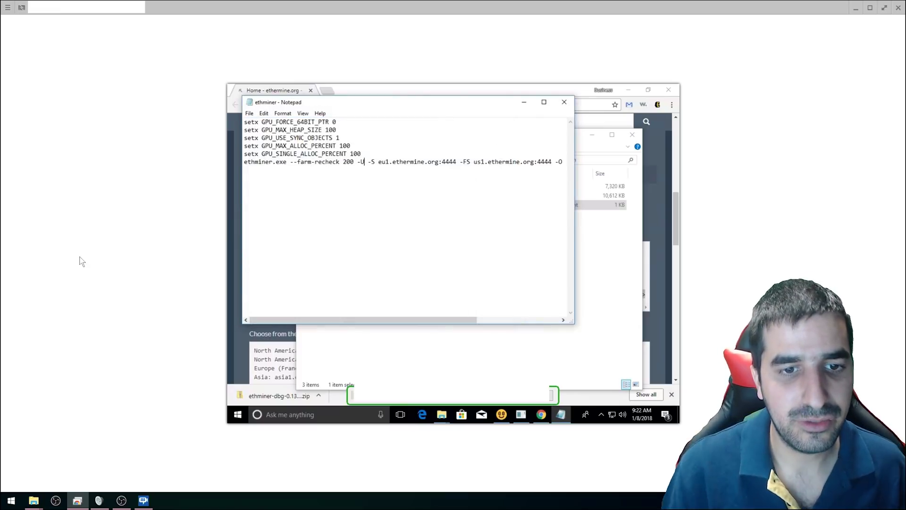
- Close the edited batch file in Notepad and select the ethminer Windows batch file in the bin folder
click(564, 102)
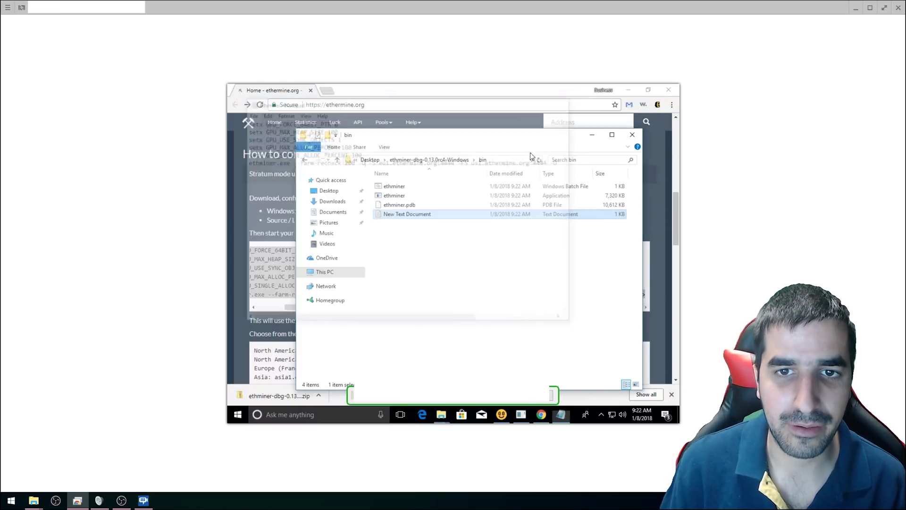
click(394, 187)
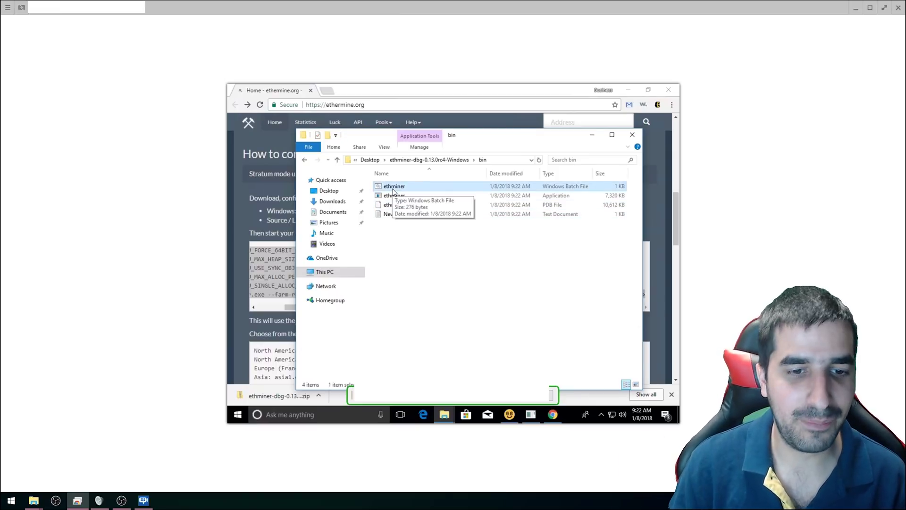
- Switch to NiceHash Miner, examine the mining details for each GPU's algorithm and speed, and return to the earnings overview
click(509, 413)
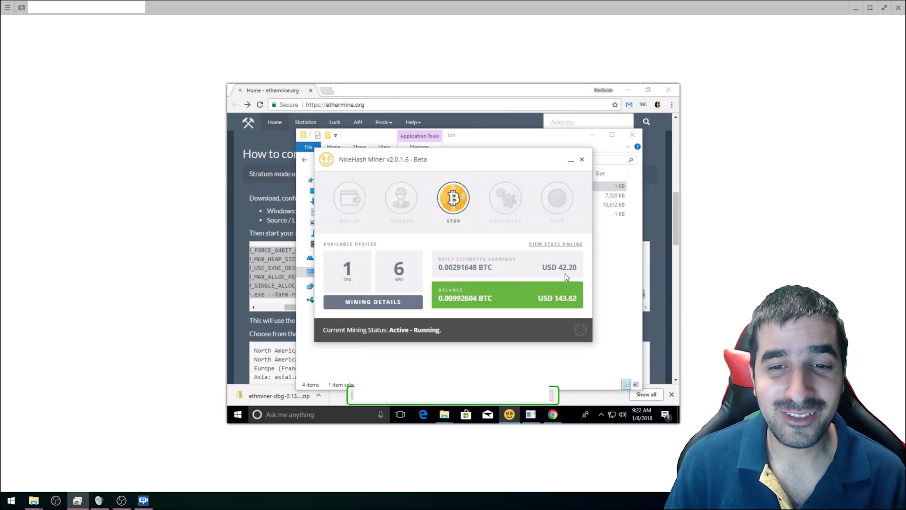
click(409, 307)
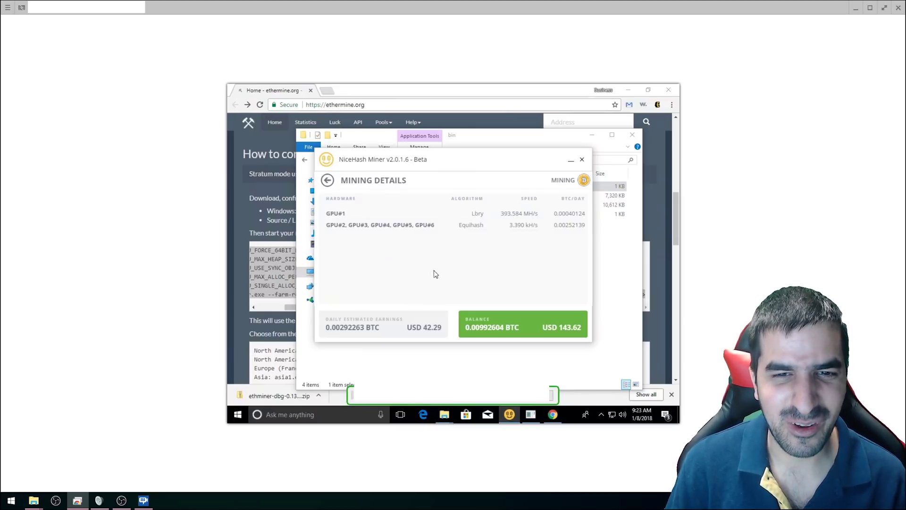
mouse_move(383, 231)
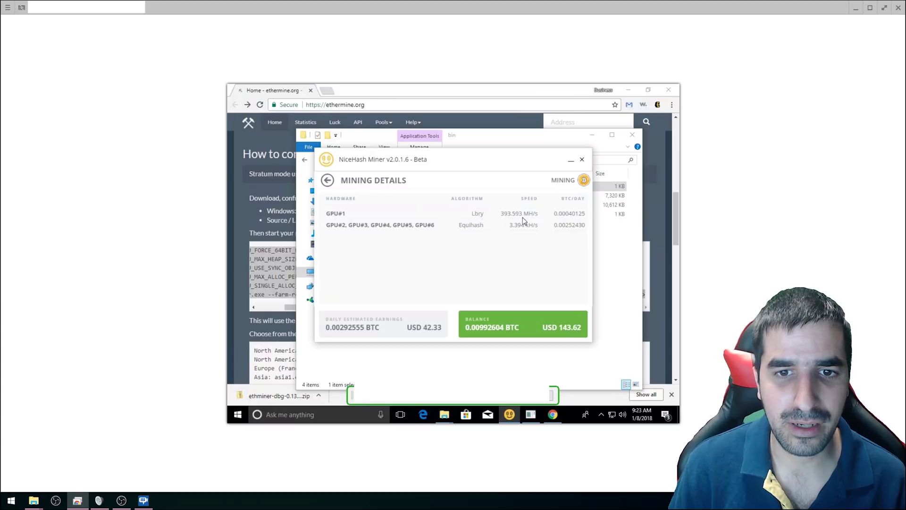
key(Escape)
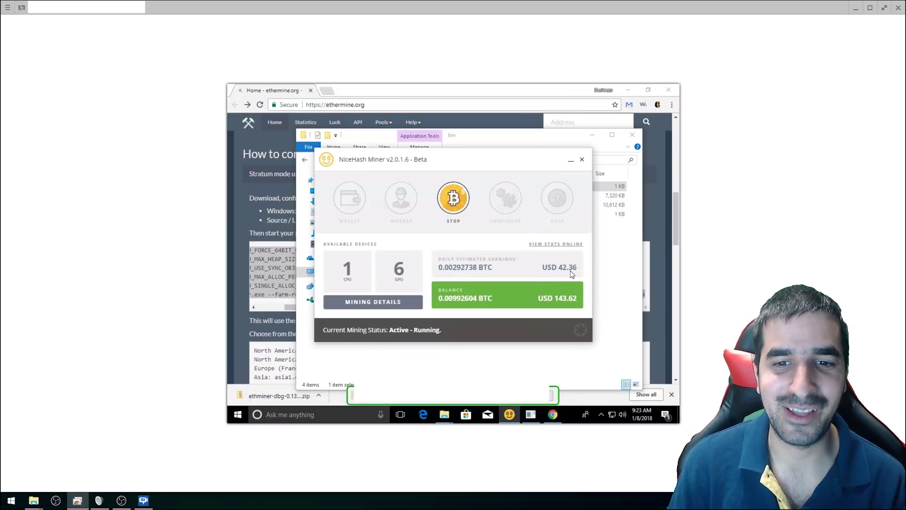
- Open Calculator on the host computer and multiply the daily earnings of 42.4 by 30 to estimate monthly income
key(super)
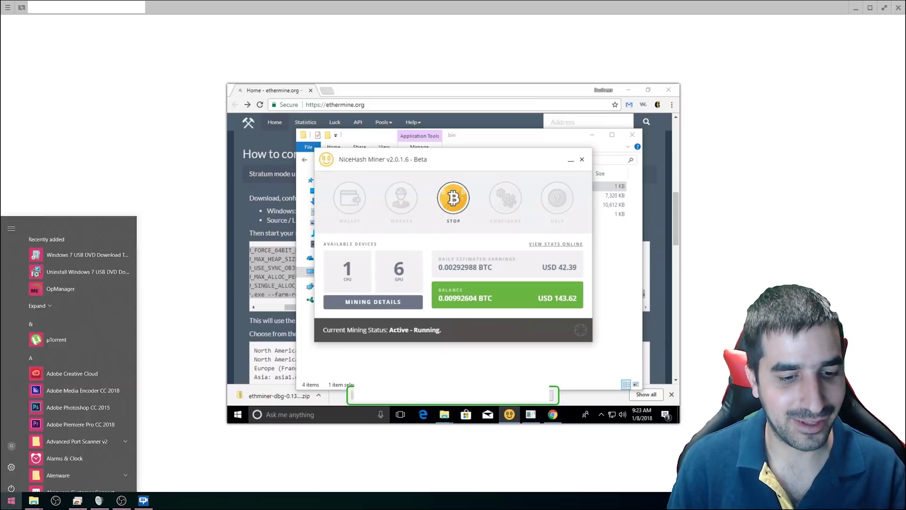
text(calc)
key(Return)
text(42.)
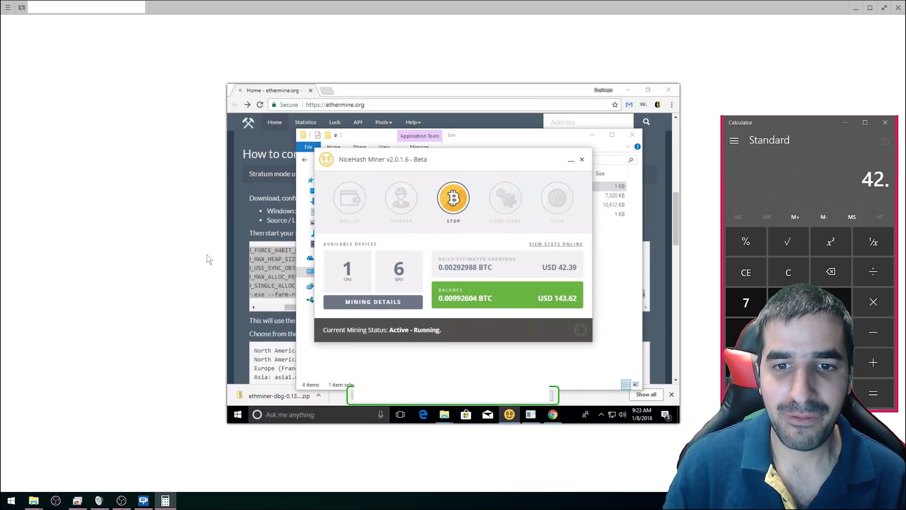
text(4*301)
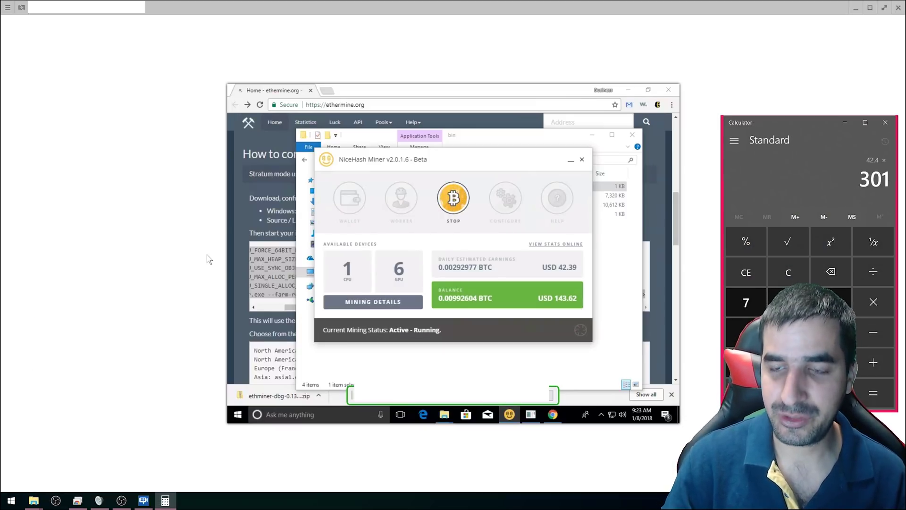
key(BackSpace)
key(Return)
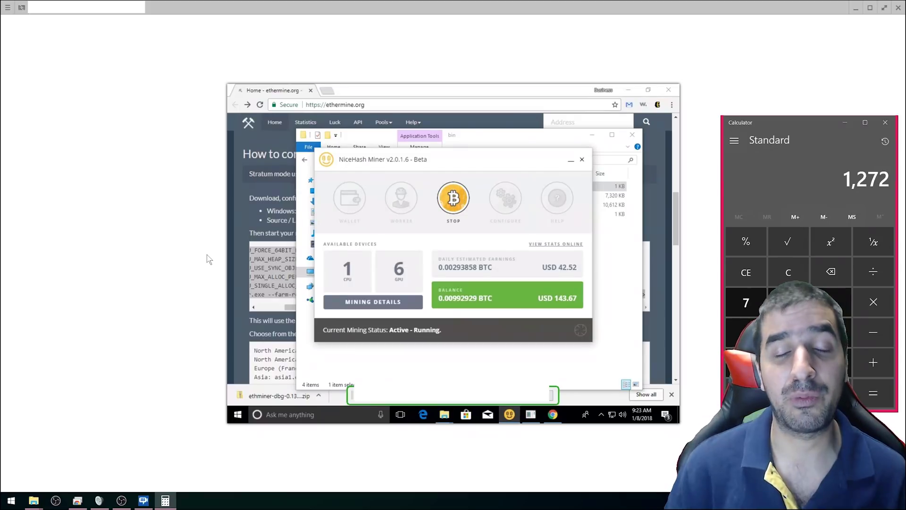
click(709, 231)
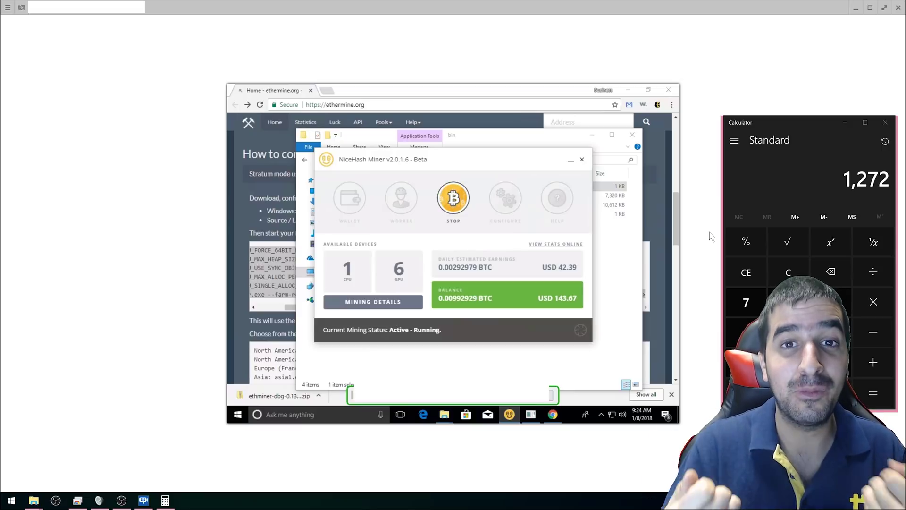
- Search the web for "speecy" in Chrome and open Piriform's free download page for Speccy
click(381, 104)
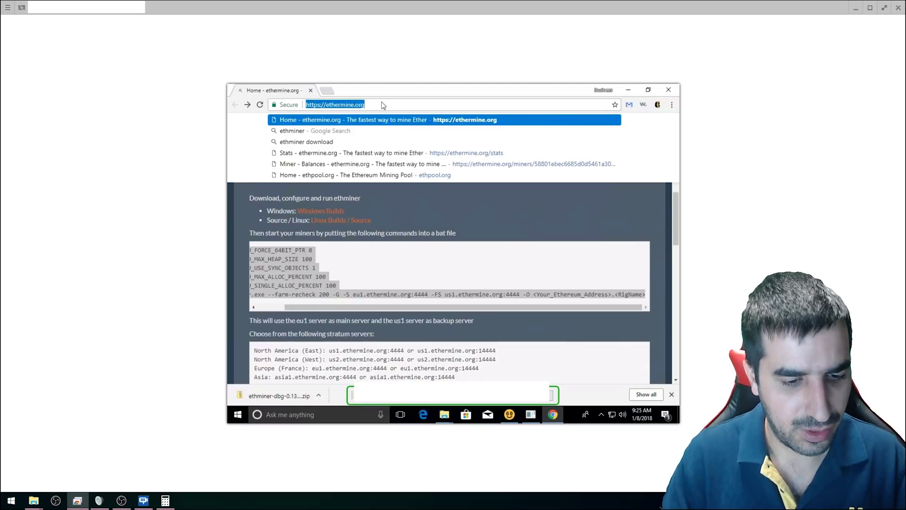
text(speecy)
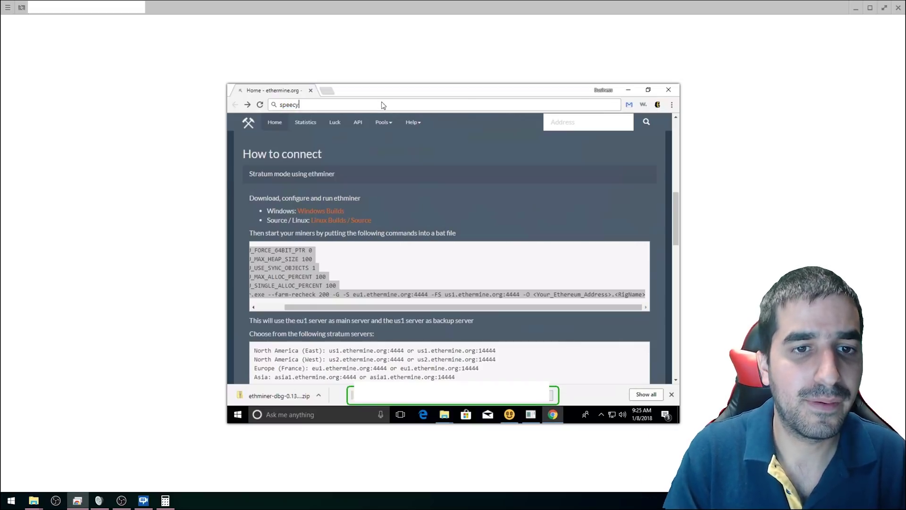
key(Return)
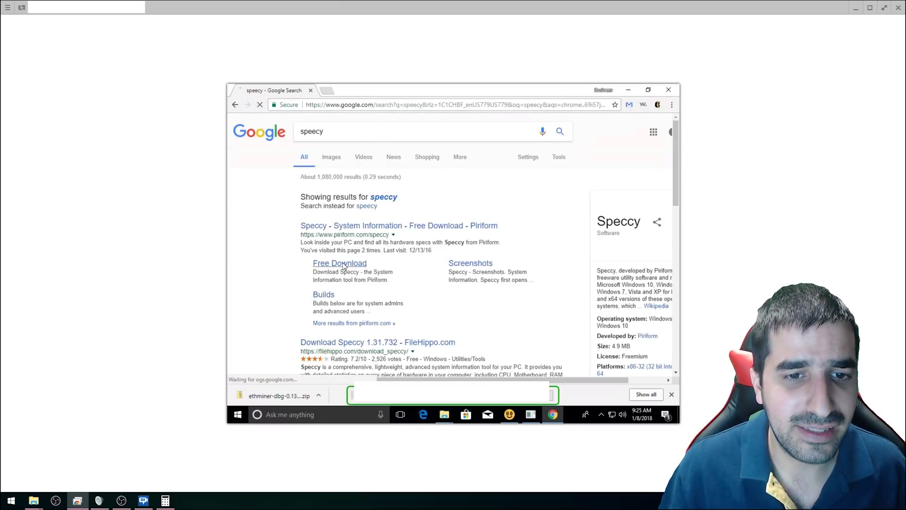
click(343, 265)
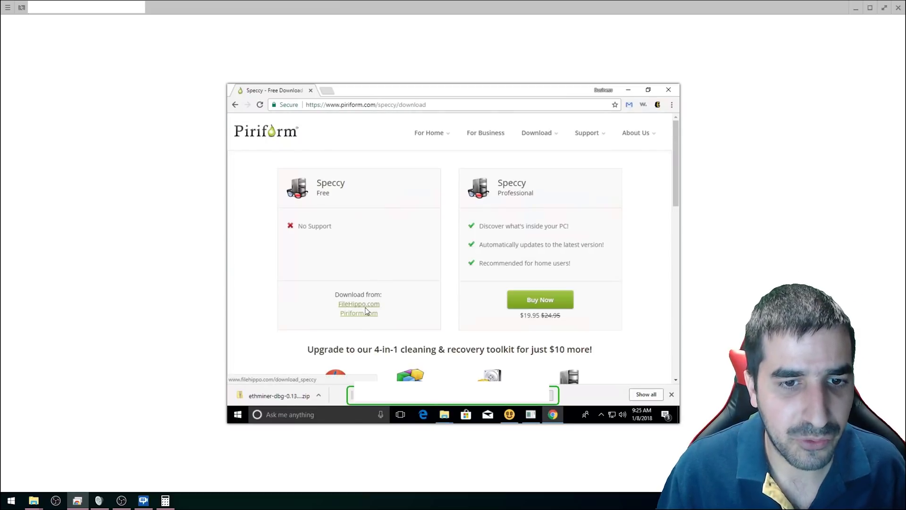
- Download the latest Speccy version from FileHippo and save the installer as spsetup131 on the Desktop
click(366, 307)
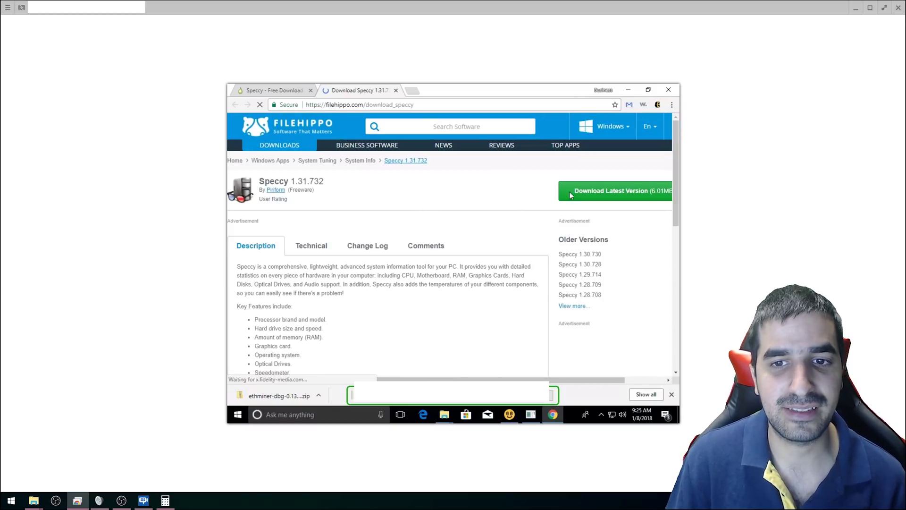
click(579, 191)
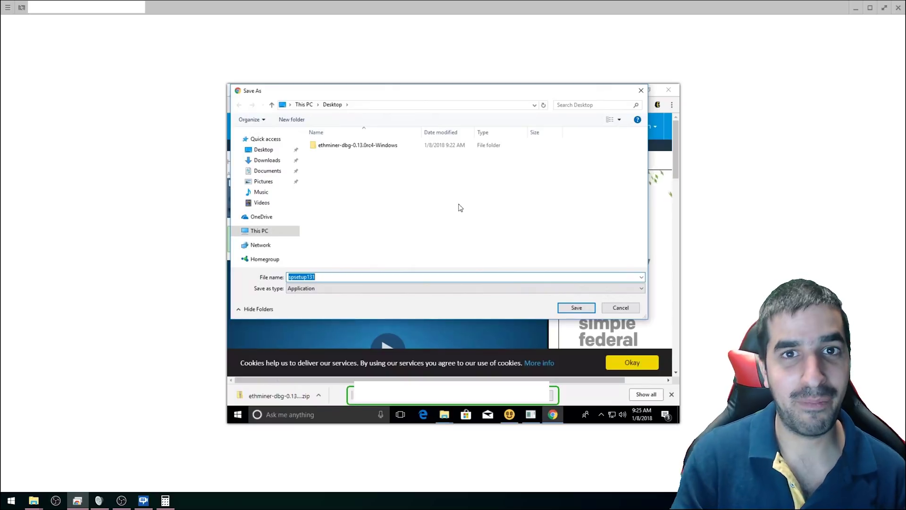
key(Return)
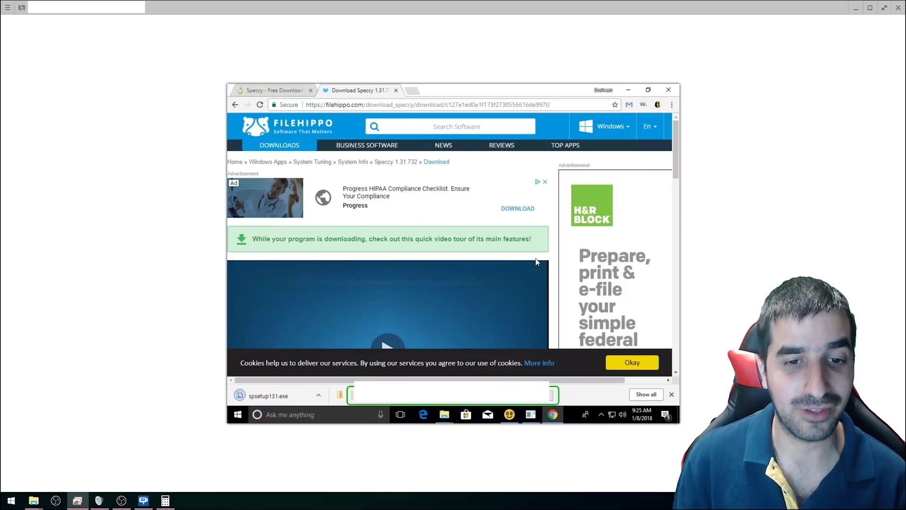
- Run spsetup131.exe, allow it to make changes to the device, and decline the bundled CCleaner installation
click(283, 394)
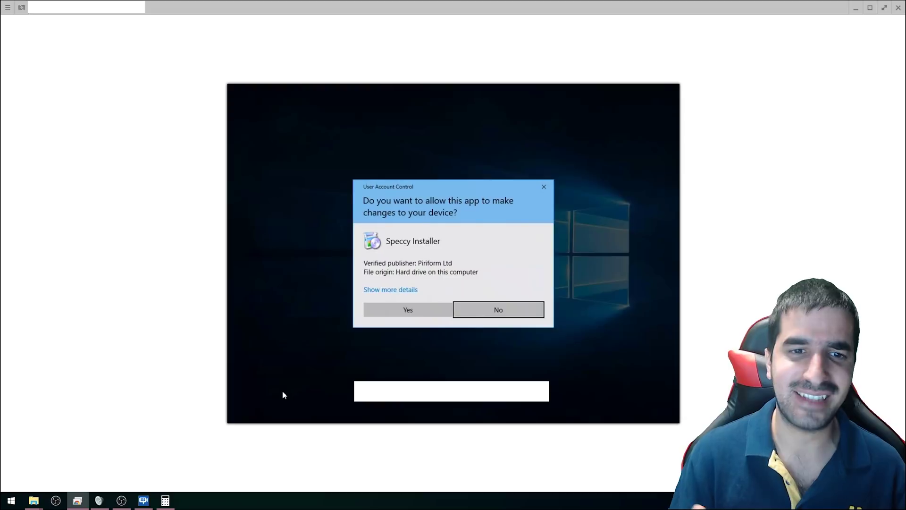
click(398, 308)
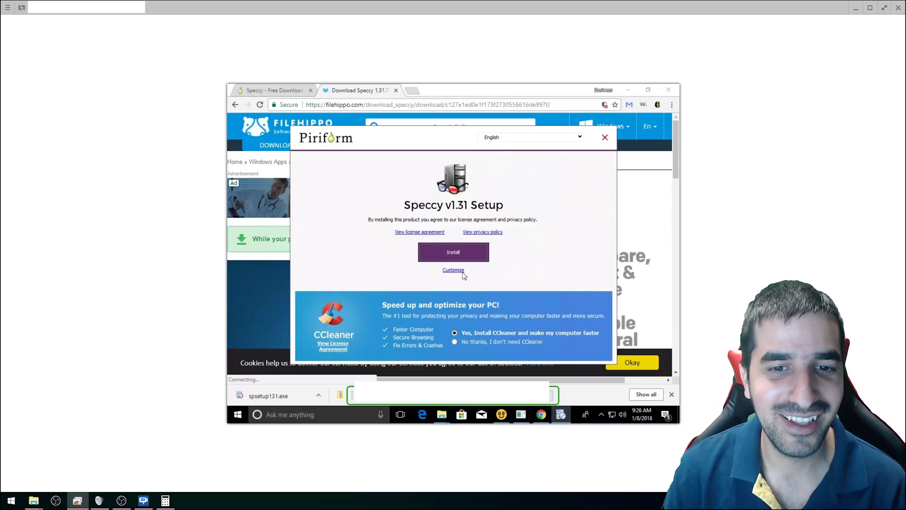
click(454, 341)
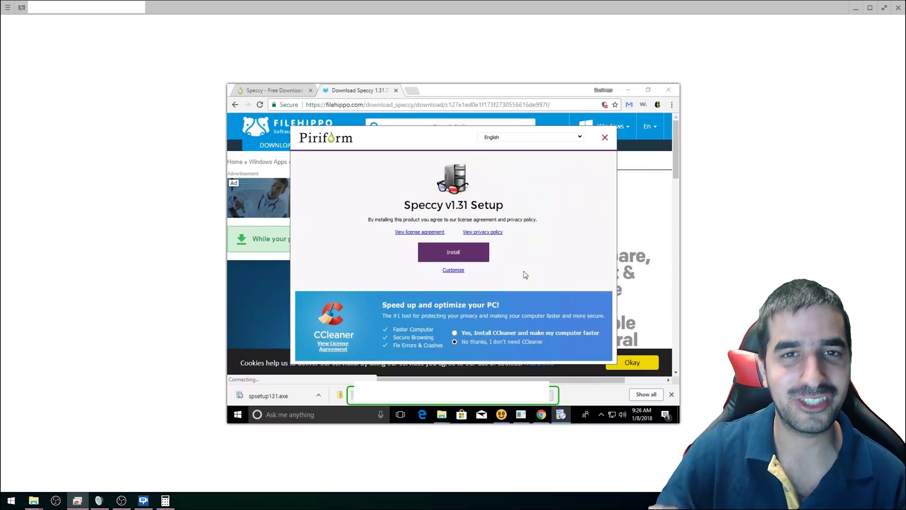